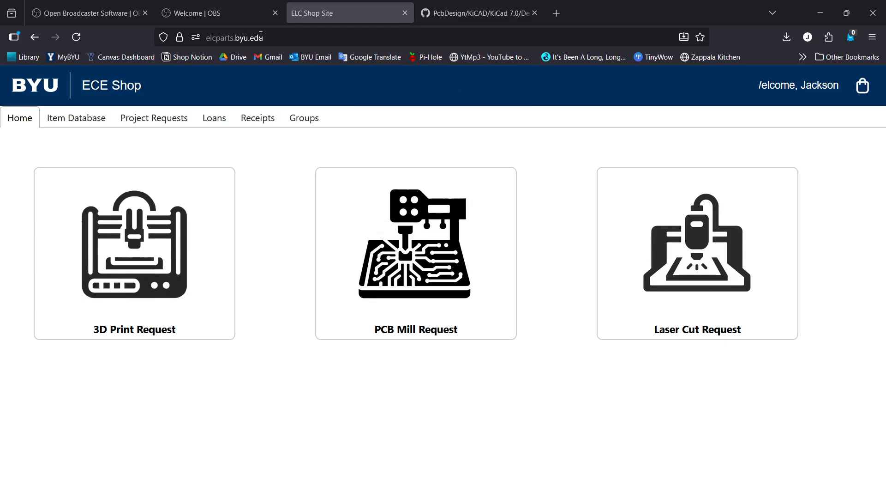
- Open a new PCB mill request, follow its file format link to the PcbDesign repository and show the repository's download options
click(404, 294)
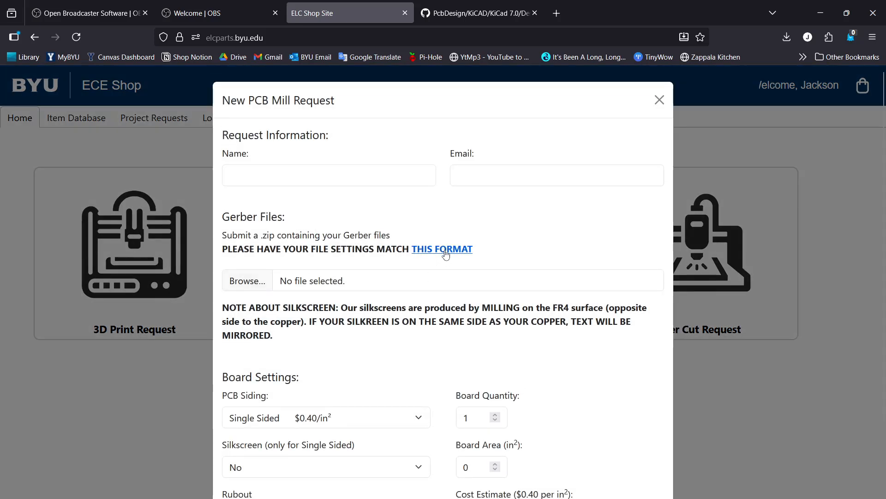
click(446, 252)
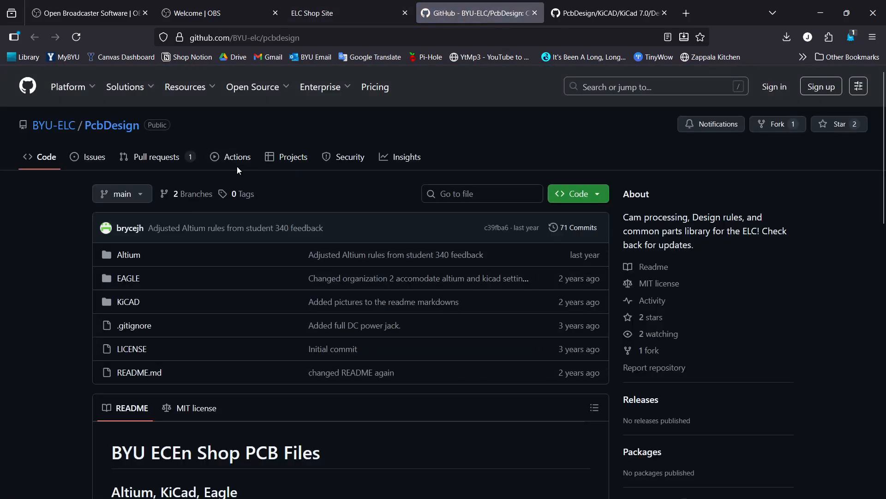
click(596, 194)
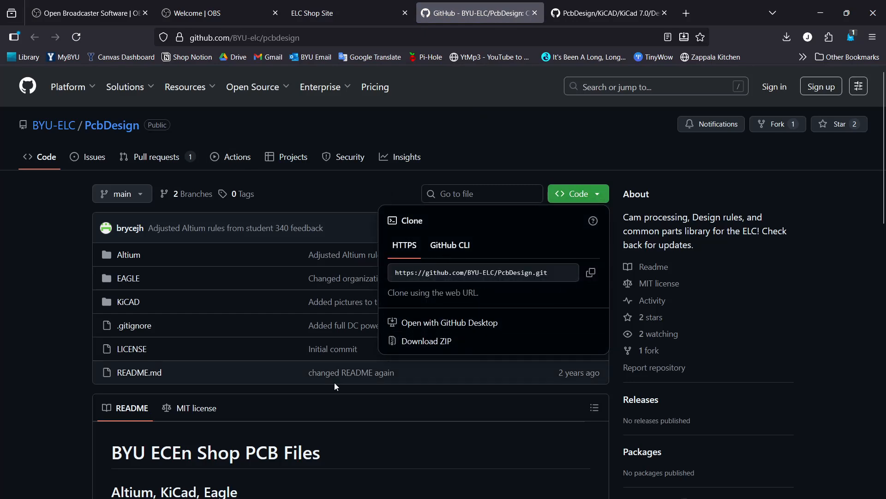
- Switch to File Explorer and open the extracted PcbDesign-main folder in Downloads
click(369, 498)
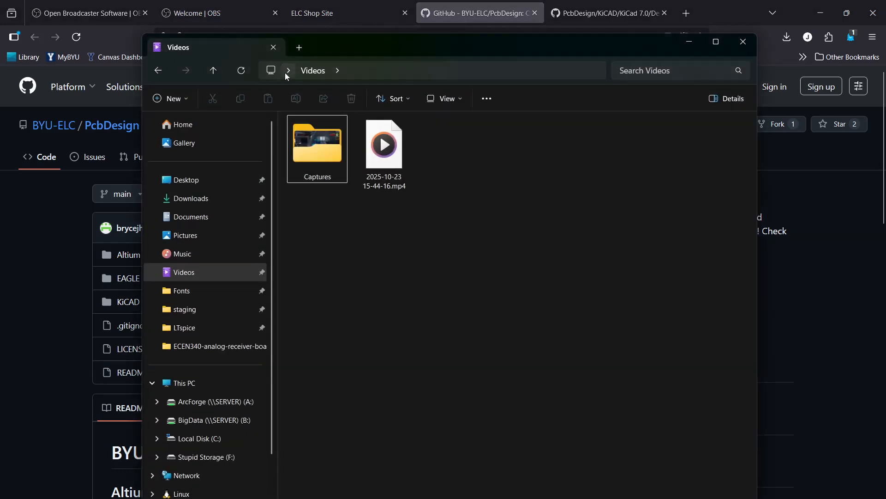
click(194, 200)
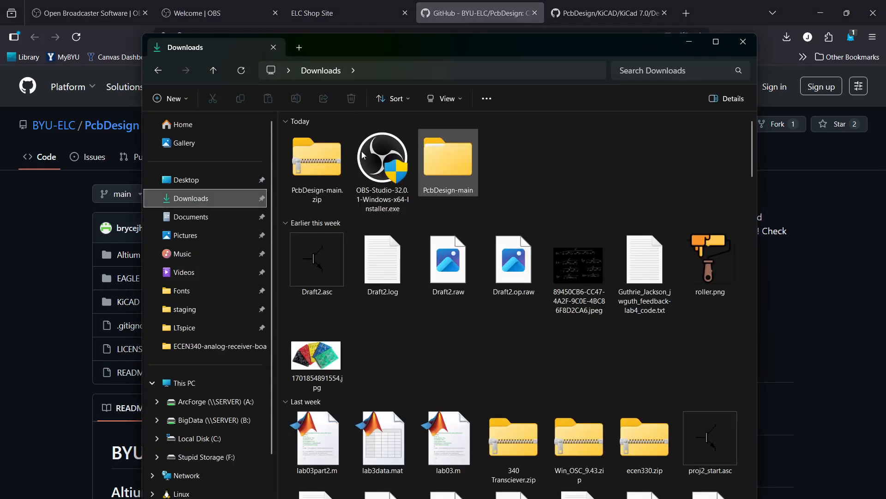
double_click(448, 154)
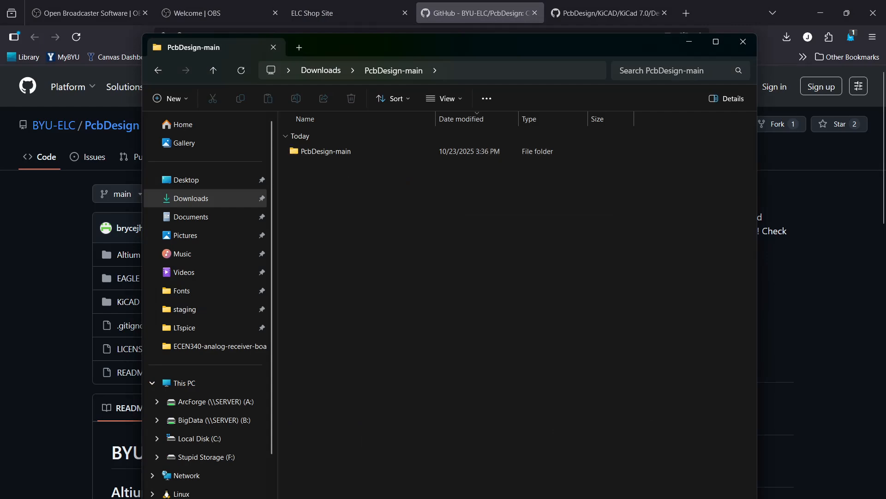
- Switch to the KiCad PCB Editor and start importing board setup settings from another board
mouse_move(455, 498)
click(515, 475)
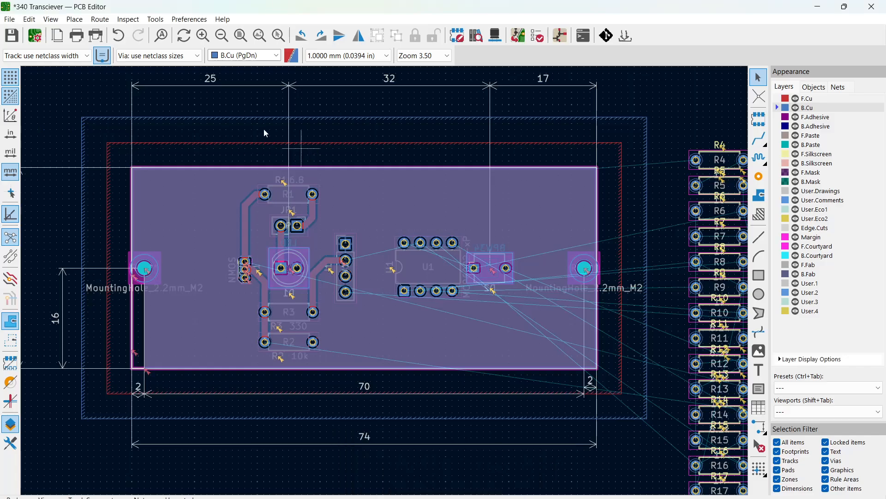
click(34, 37)
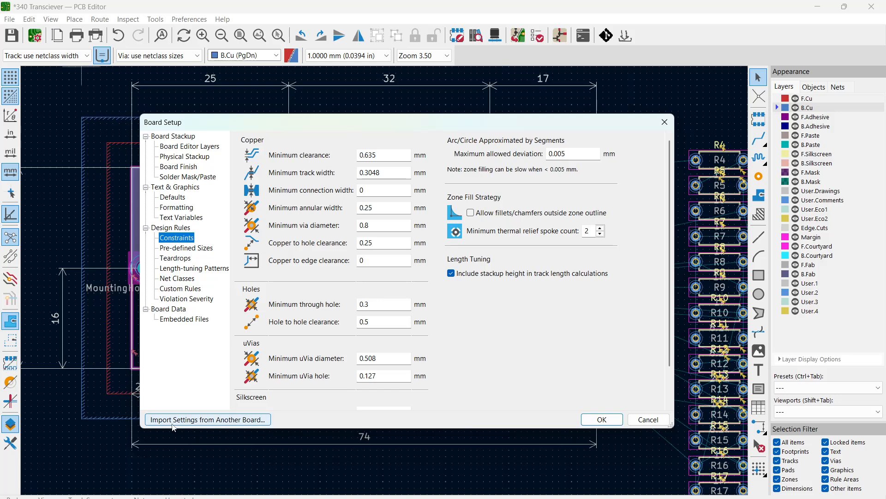
click(192, 420)
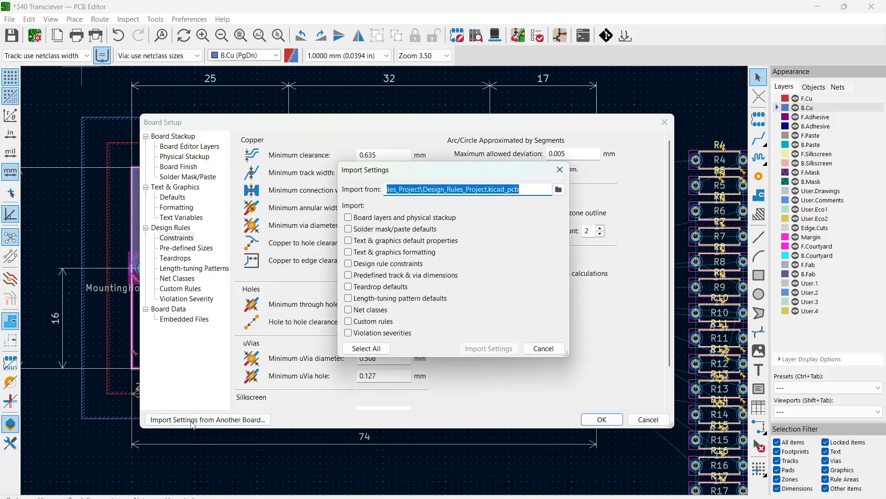
- Choose Design_Rules_Project.kicad_pcb from the KiCad 7.0 Design Rules folder inside Downloads' PcbDesign-main as the import source
click(558, 189)
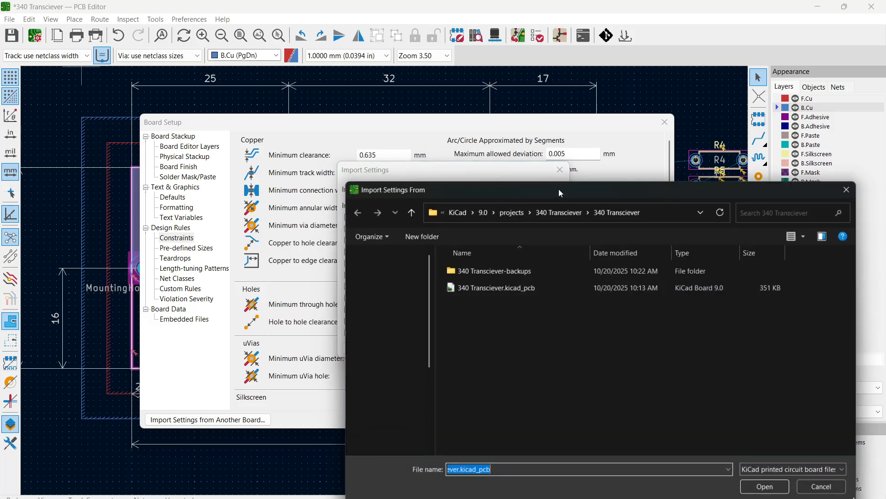
drag(552, 179, 370, 83)
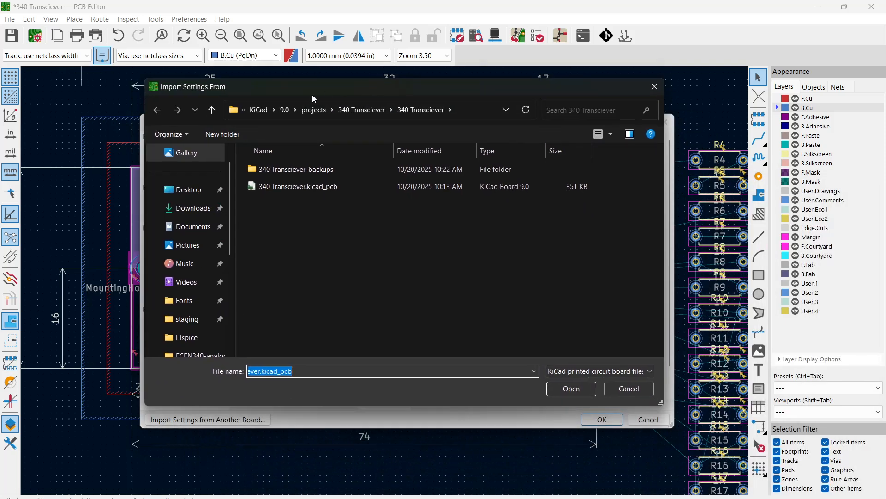
click(194, 208)
double_click(313, 182)
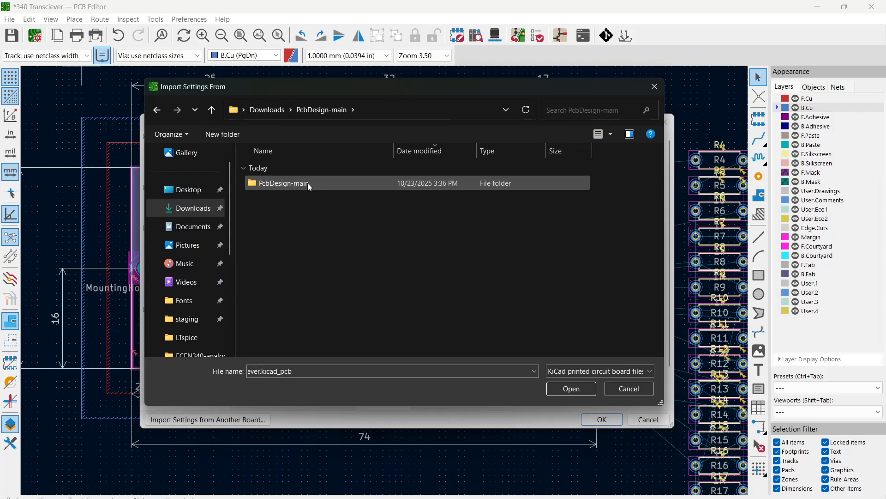
double_click(307, 183)
double_click(286, 218)
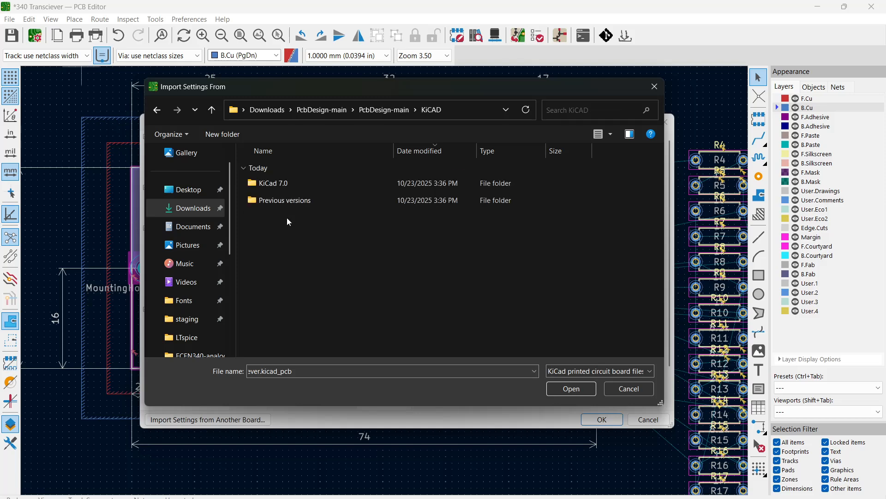
double_click(291, 183)
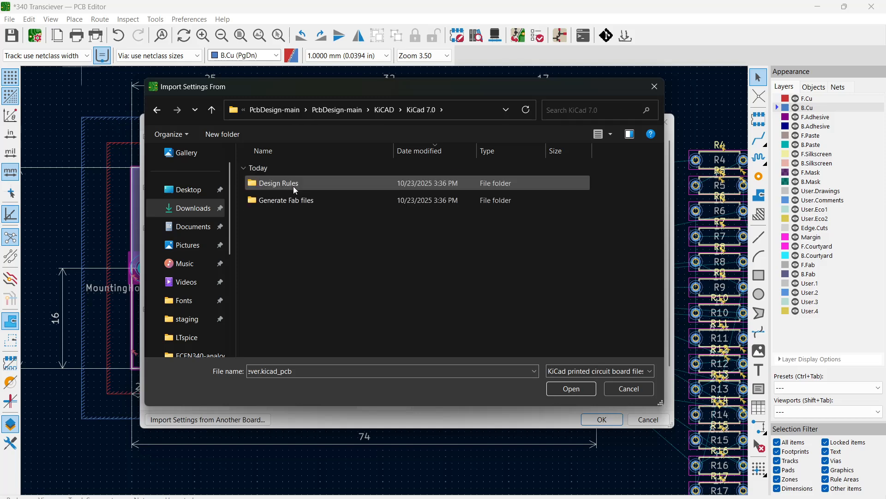
double_click(300, 183)
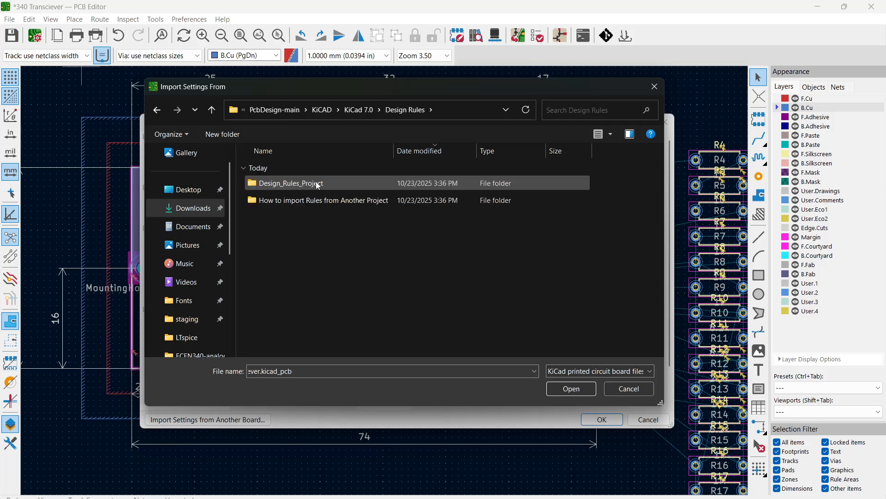
double_click(318, 184)
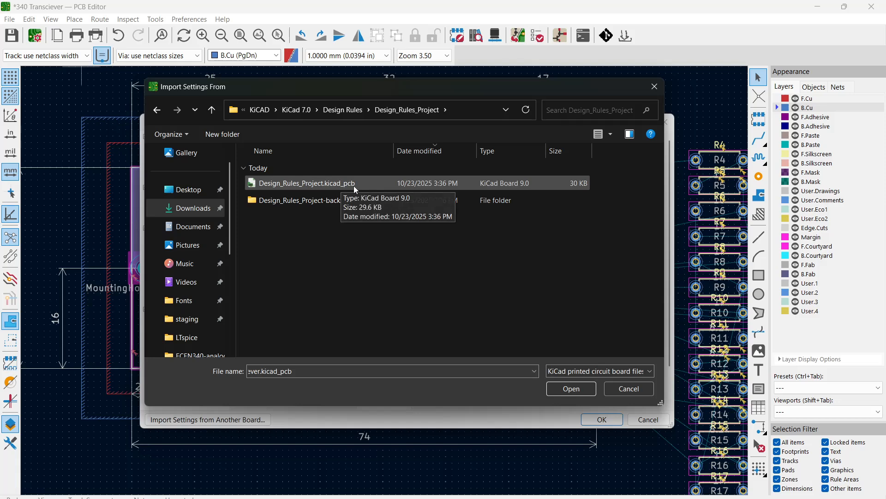
click(384, 184)
click(583, 386)
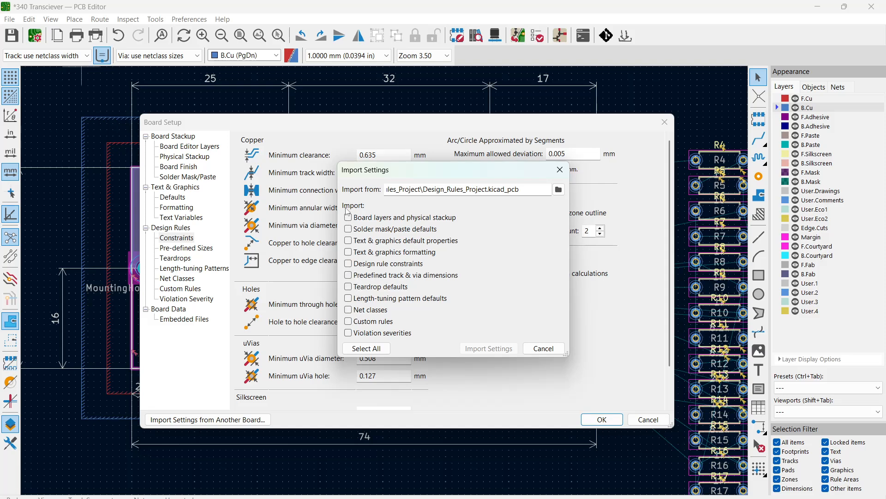
- Import the custom rules, violation severities and design rule constraints from the chosen board
click(348, 321)
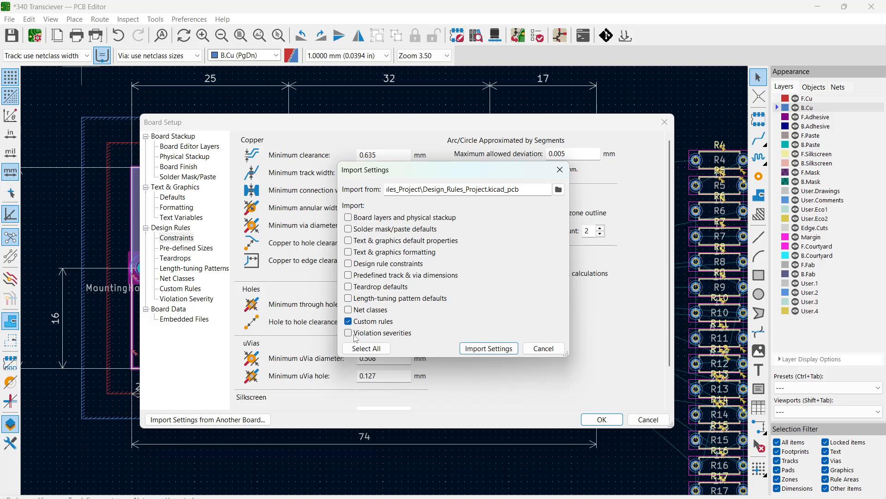
click(347, 333)
click(357, 265)
click(482, 350)
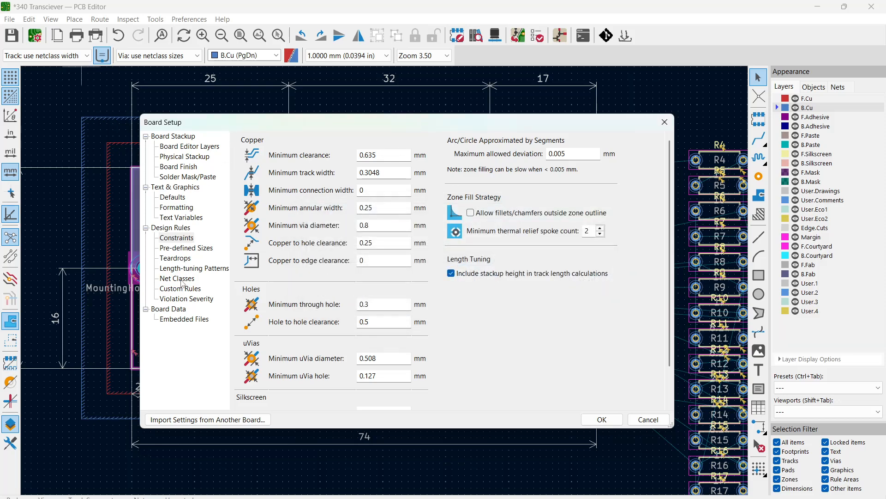
- Review the custom DRC rules in the board setup and accept the settings
click(181, 289)
scroll(299, 207, down, 3)
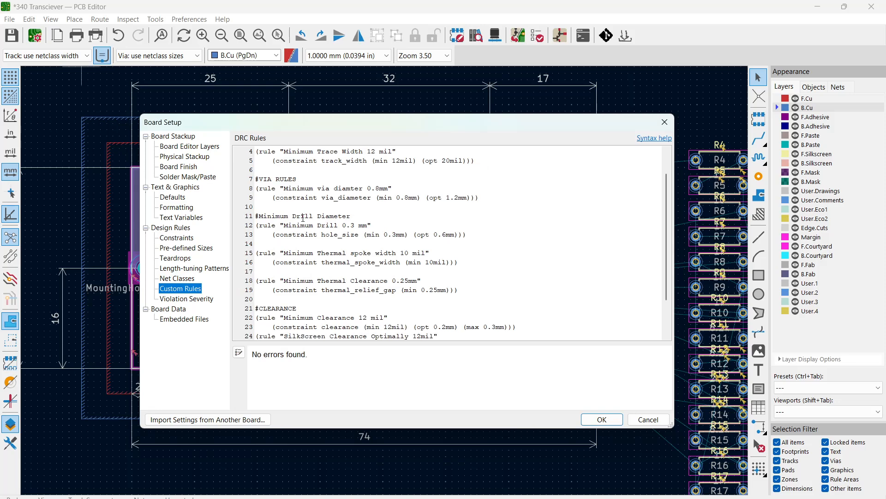
scroll(312, 294, up, 3)
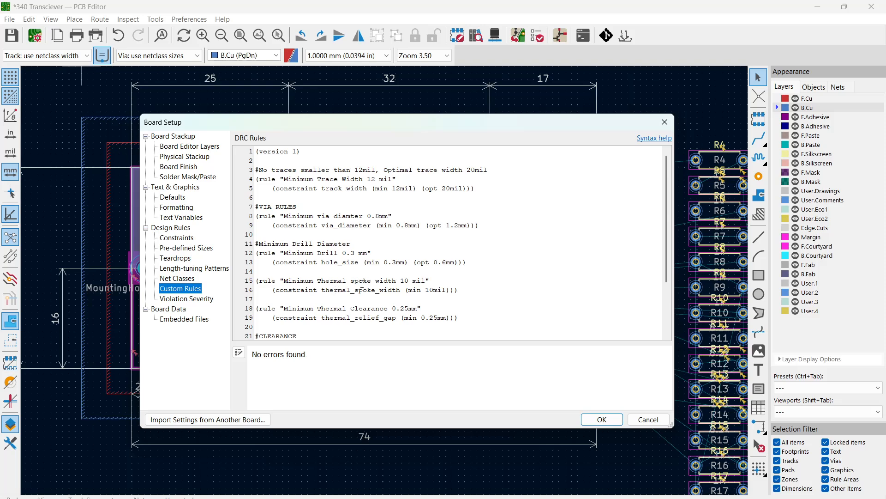
click(602, 420)
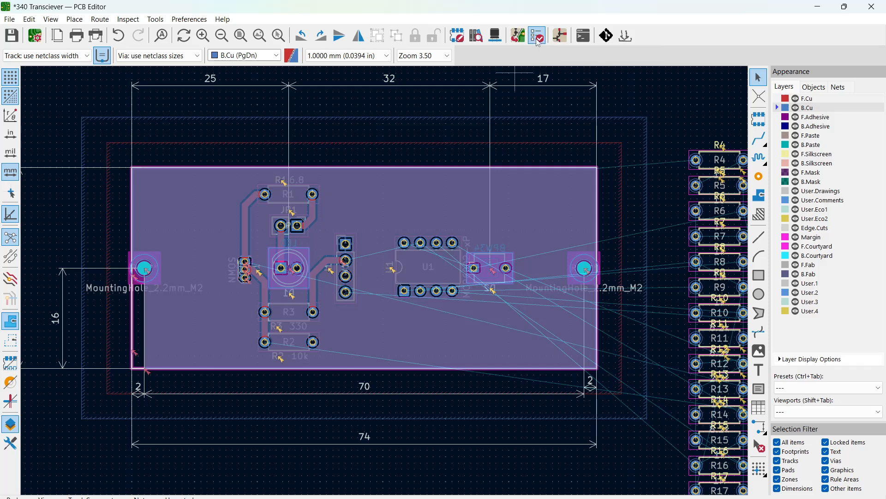
- Open the Gerber plot settings for the board and look through the list of included layers
click(9, 19)
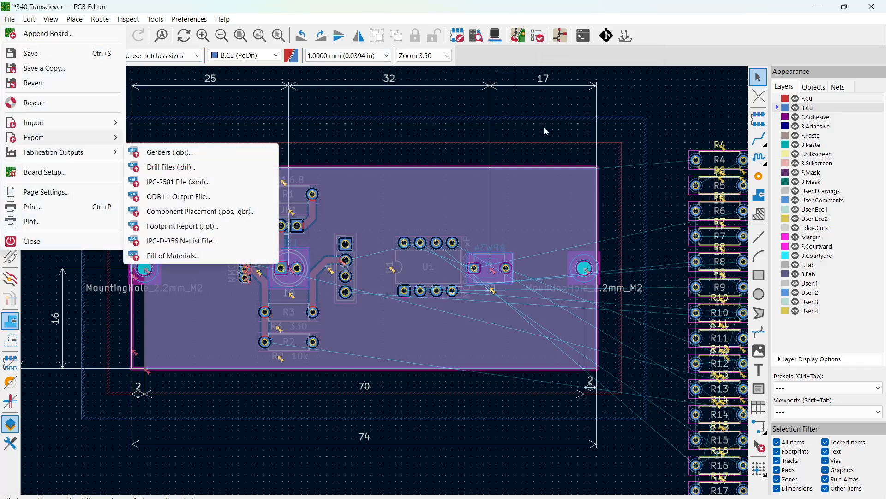
mouse_move(46, 137)
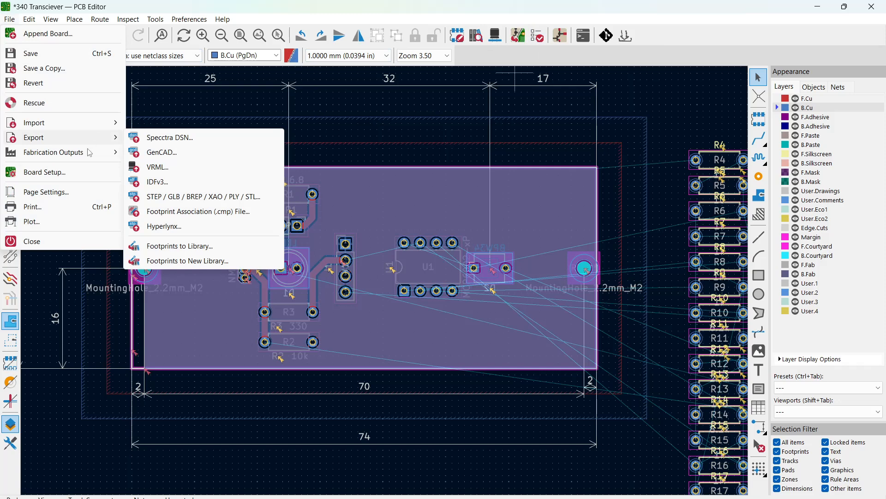
mouse_move(90, 152)
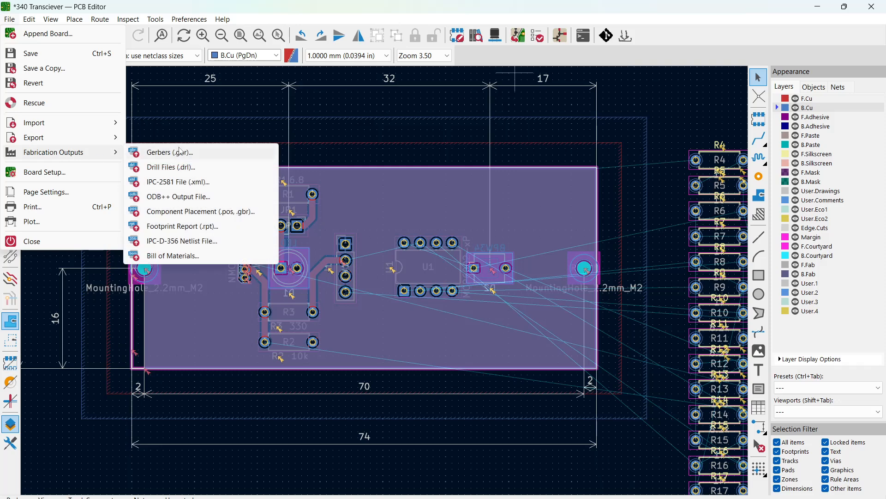
click(187, 153)
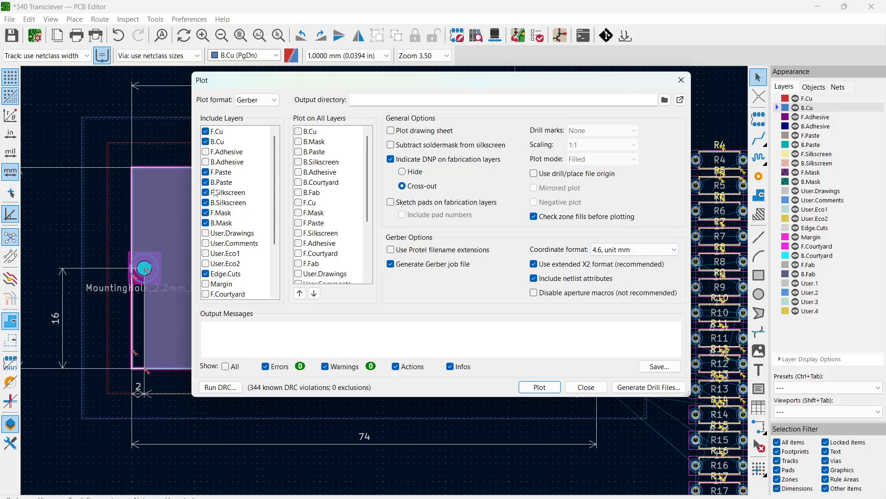
scroll(217, 210, down, 3)
scroll(226, 185, up, 3)
scroll(233, 232, down, 3)
scroll(240, 220, up, 3)
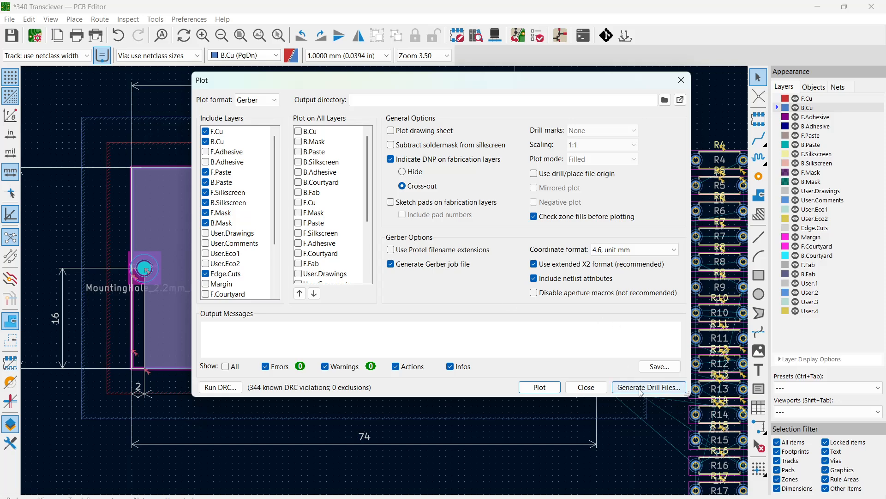
- Start generating drill files and create a folder named transciever_gerbers in the project directory for the output
click(648, 391)
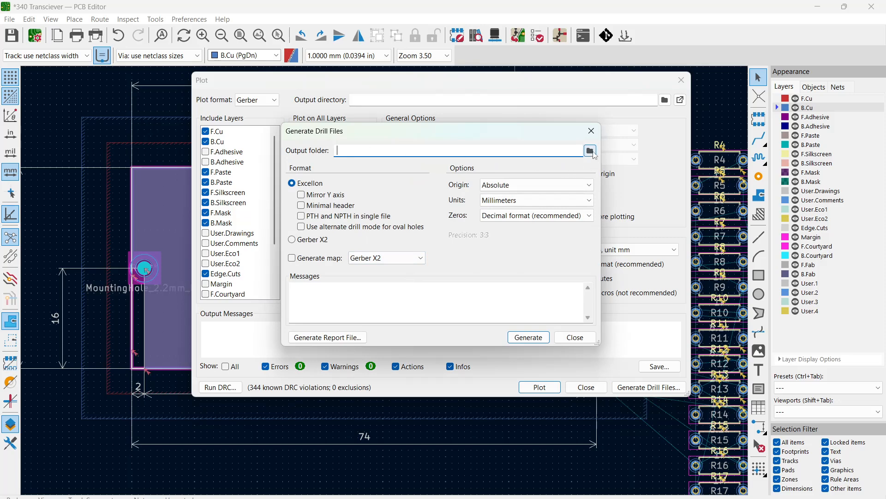
click(590, 150)
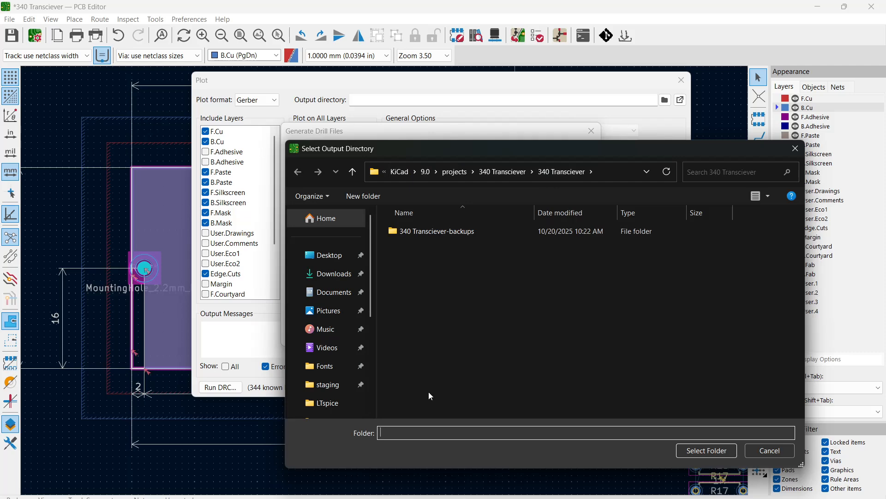
right_click(417, 290)
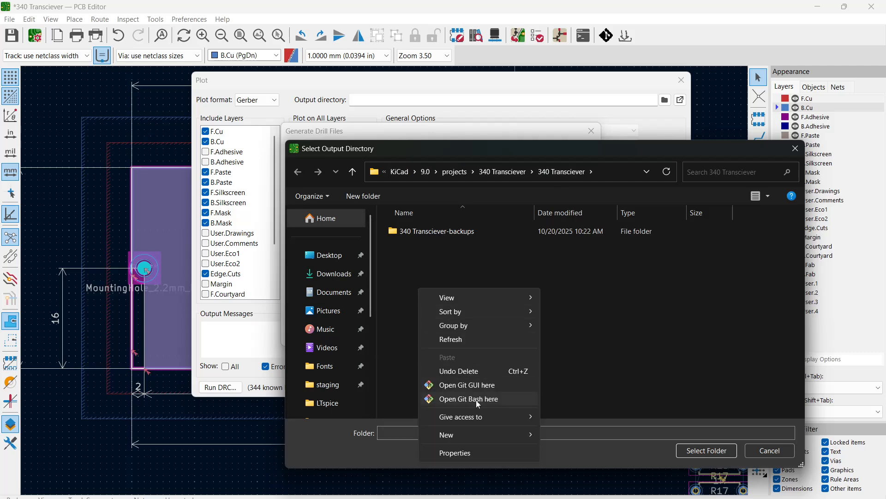
mouse_move(486, 435)
click(585, 292)
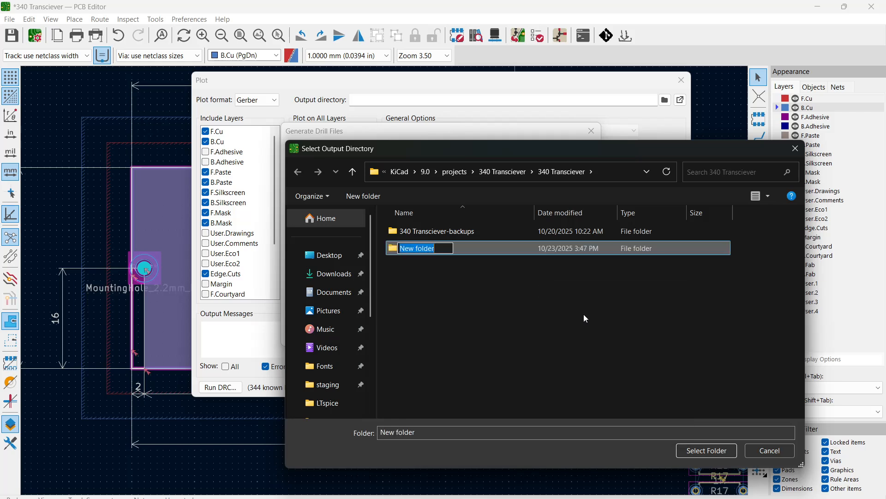
text(transciever)
text(_gerbers)
key(Return)
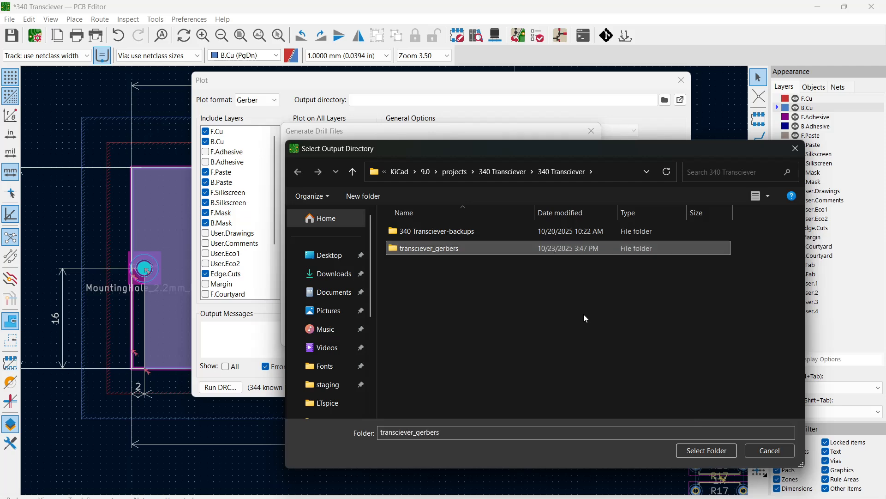
- Set transciever_gerbers as the drill file output folder, using a path relative to the project
double_click(460, 249)
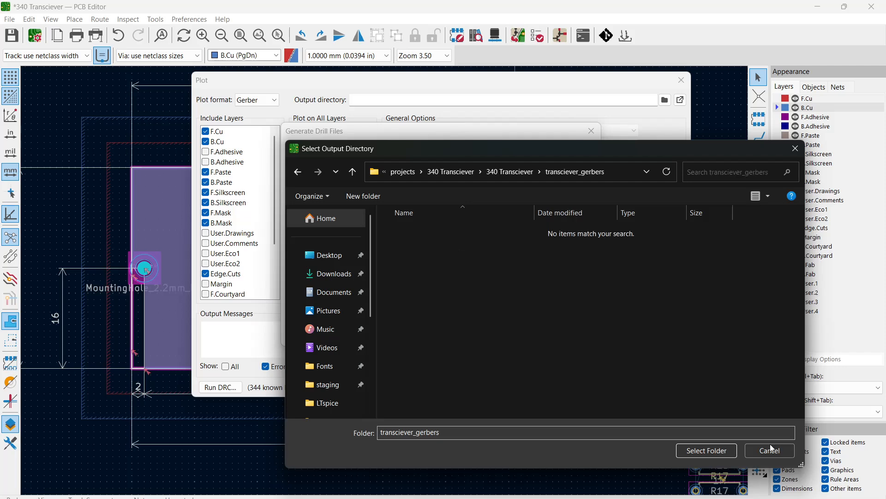
click(706, 450)
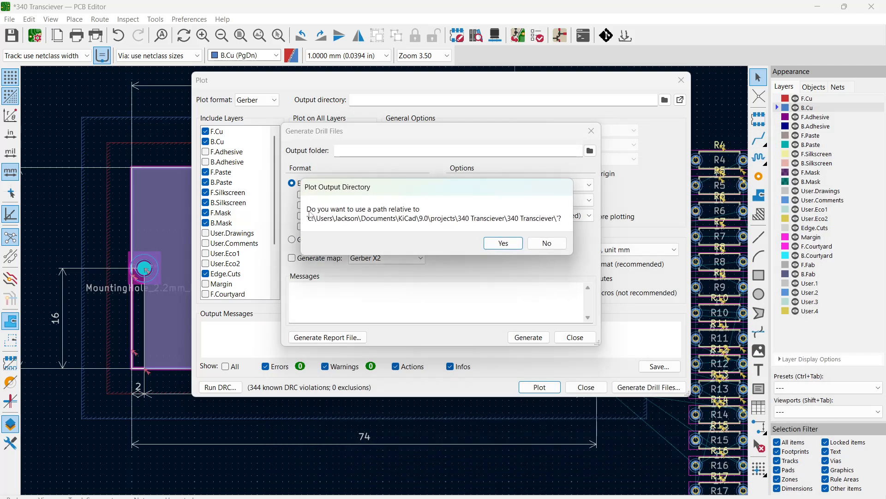
click(502, 242)
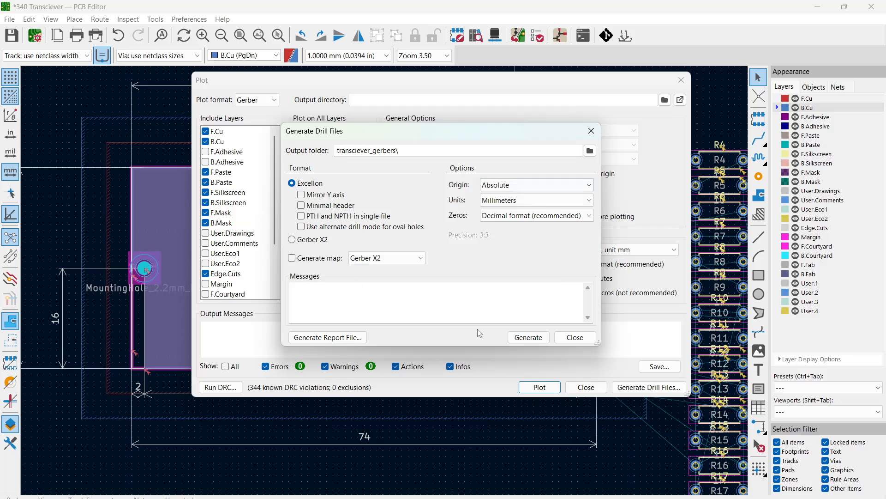
- Generate the drill files, then switch to File Explorer and open the transciever_gerbers folder inside the 340 Transciever KiCad project
click(534, 338)
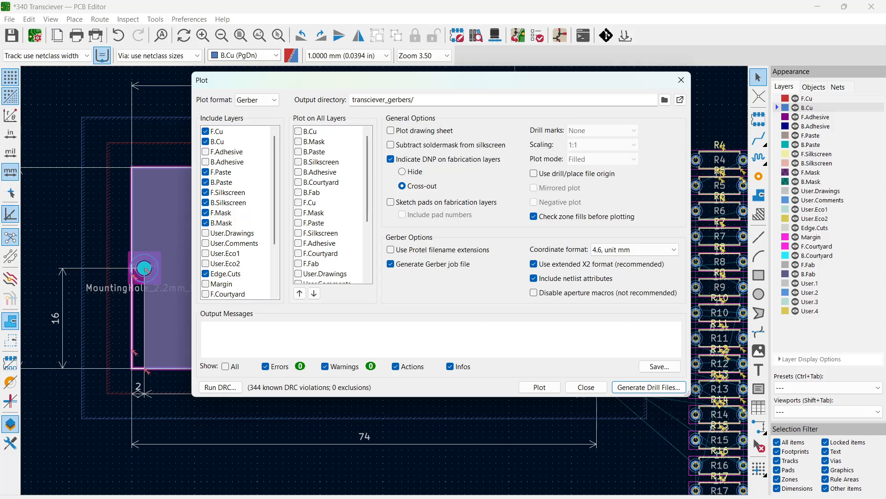
click(200, 497)
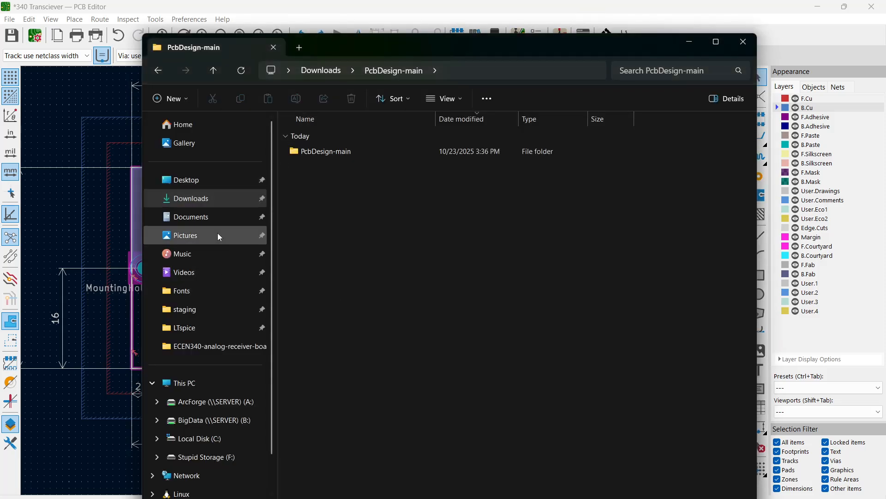
click(231, 217)
double_click(341, 222)
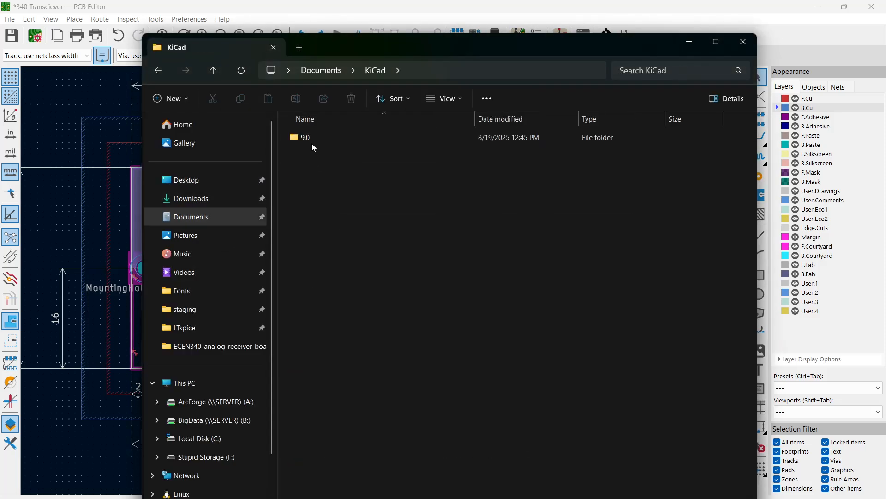
double_click(311, 139)
double_click(323, 206)
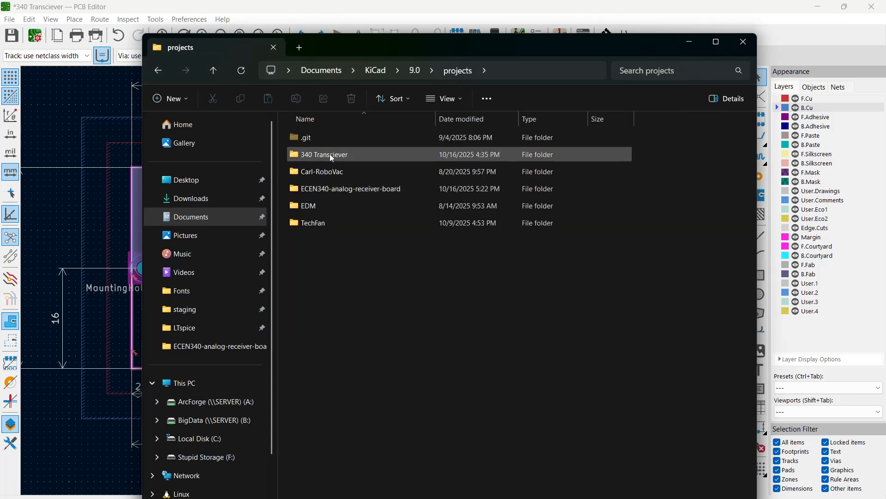
double_click(328, 153)
double_click(328, 151)
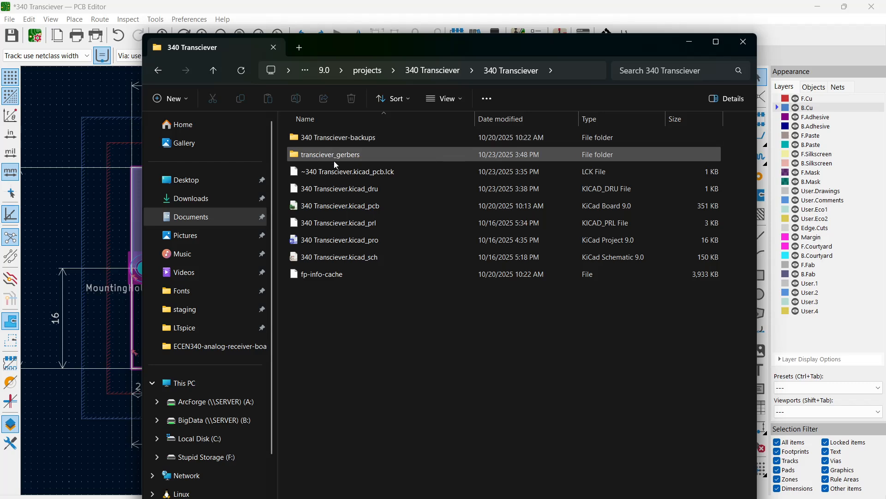
double_click(342, 156)
- Check the PTH and NPTH drill files, then return to the PCB Editor and check the output directory in the plot settings
click(341, 157)
shift+click(351, 138)
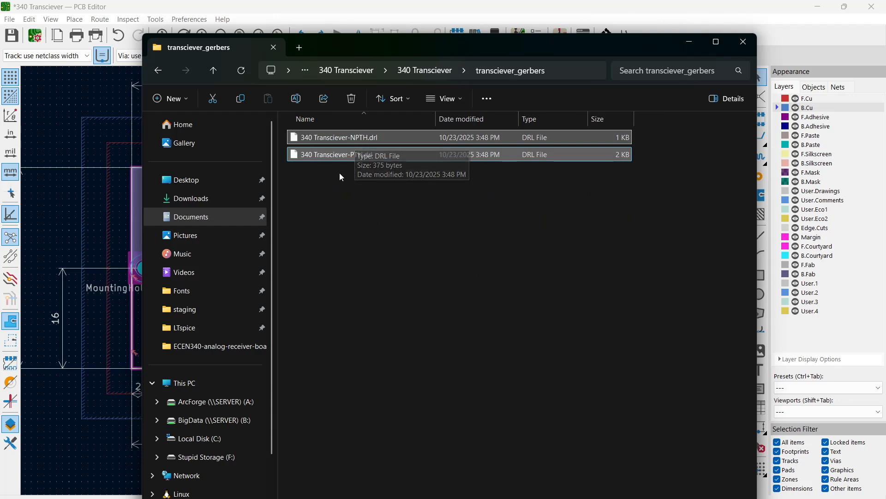
click(524, 190)
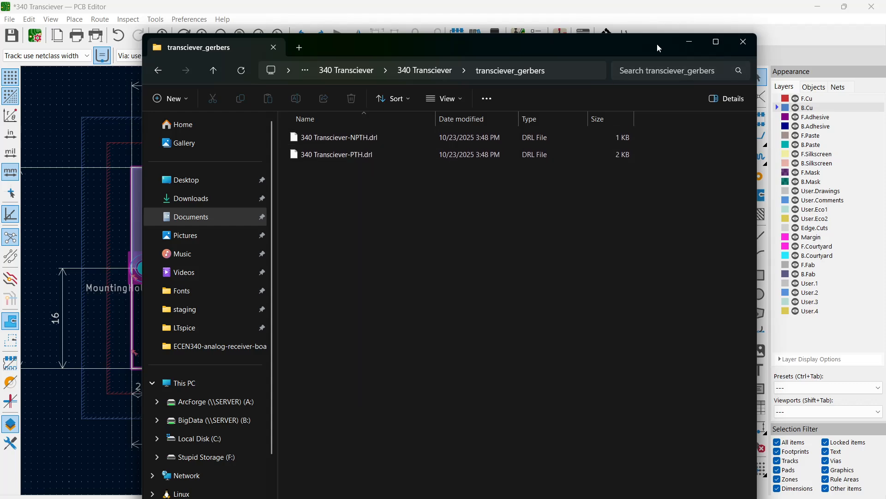
click(690, 42)
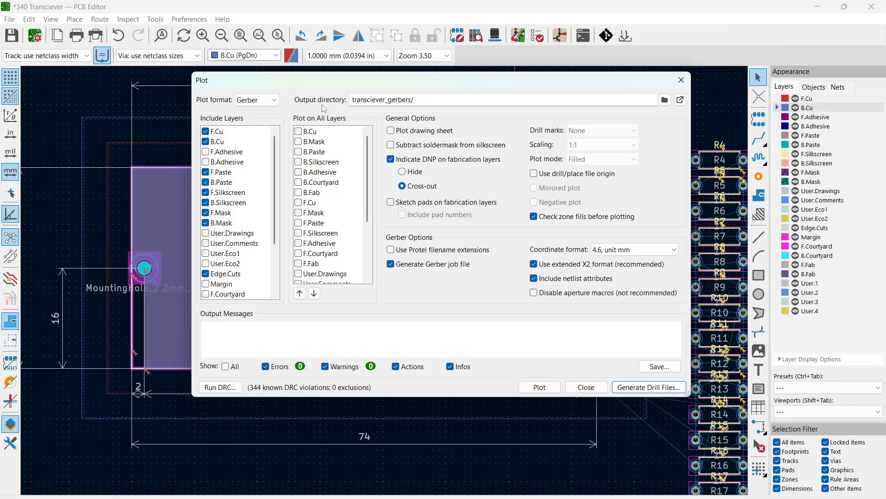
double_click(386, 100)
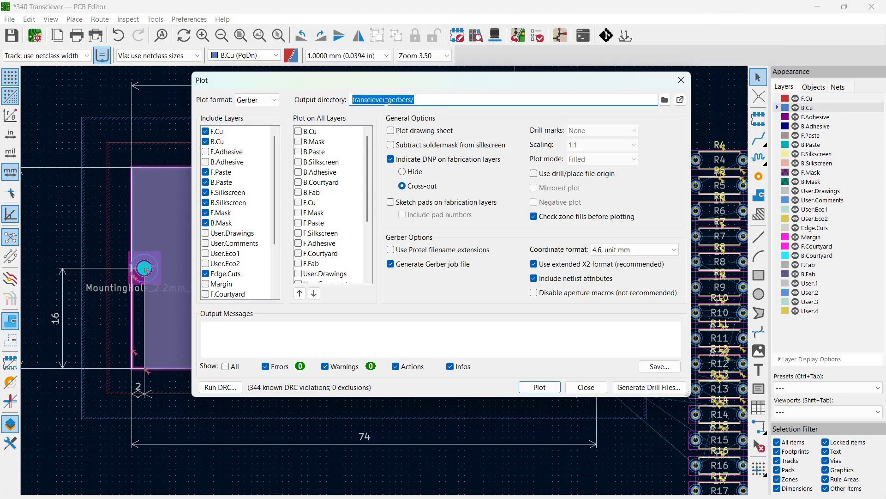
click(446, 103)
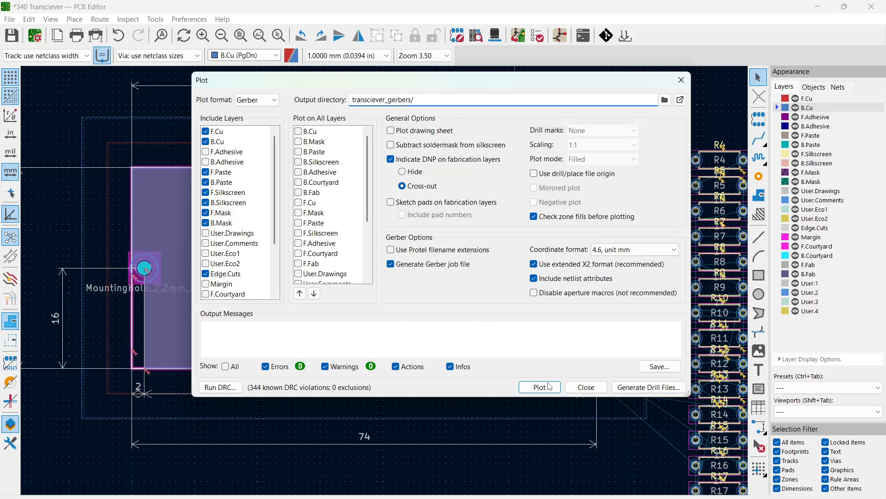
- Open the design rules check from the plot settings and hide the warnings to list only errors
click(222, 391)
drag(169, 59, 298, 89)
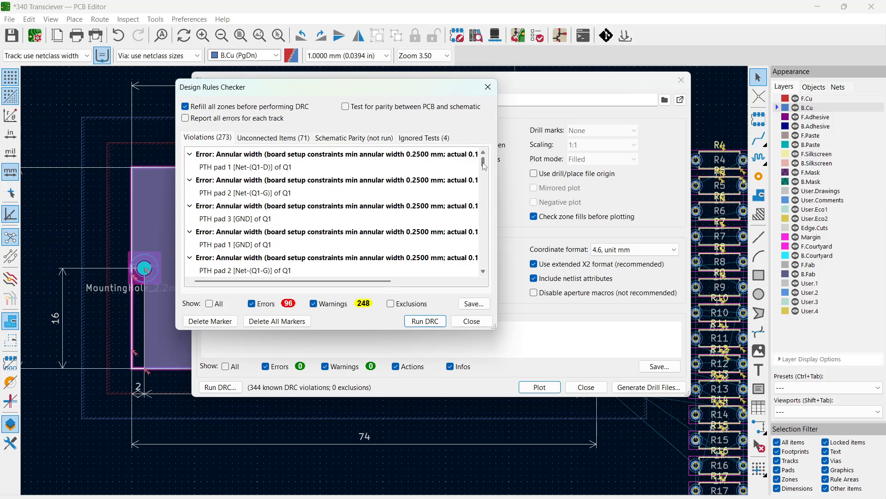
mouse_move(484, 166)
mouse_down()
mouse_move(486, 178)
mouse_move(484, 166)
mouse_up()
click(315, 305)
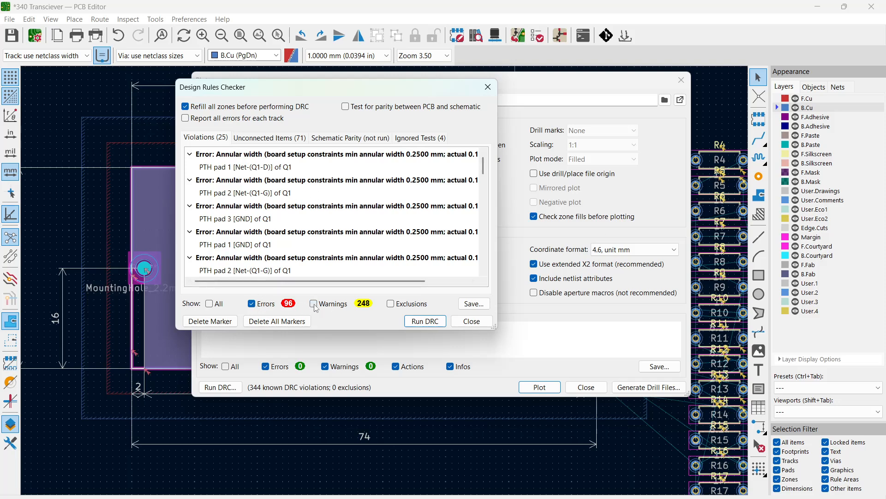
- Examine the annular width errors on the pads of Q1, enlarging and repositioning the checker window to read them in full
click(227, 158)
drag(426, 91, 667, 156)
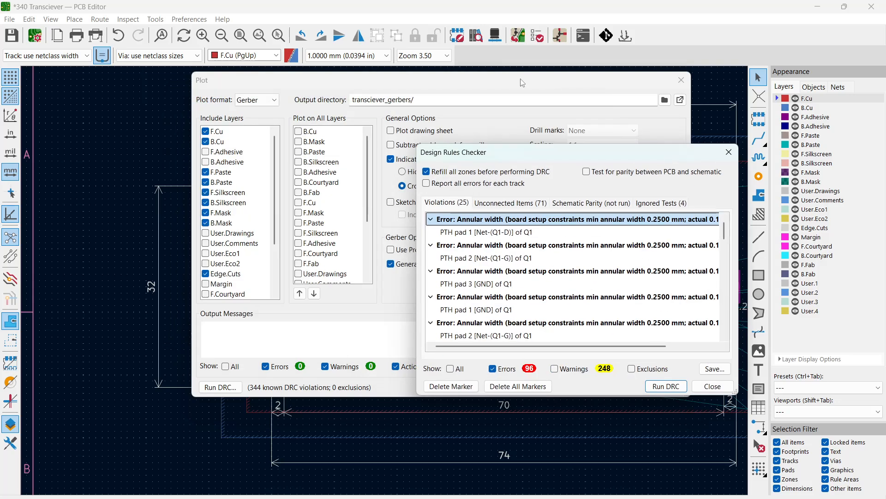
click(520, 79)
drag(521, 155, 442, 163)
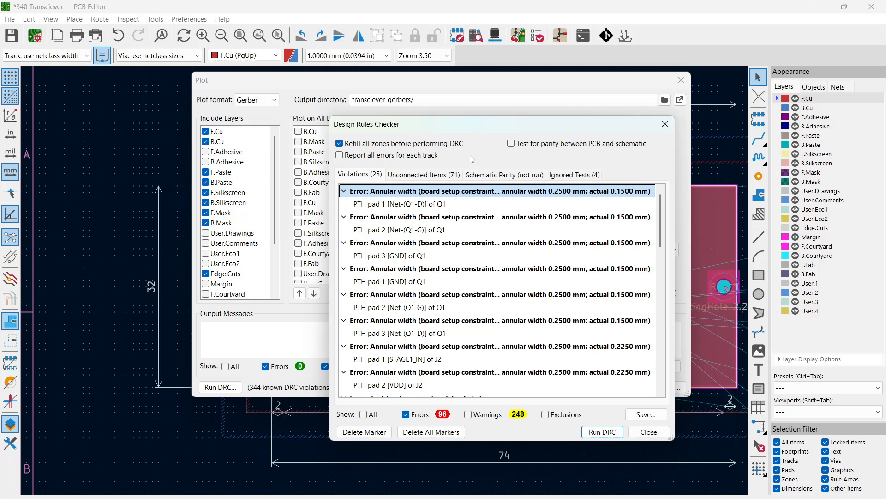
click(398, 218)
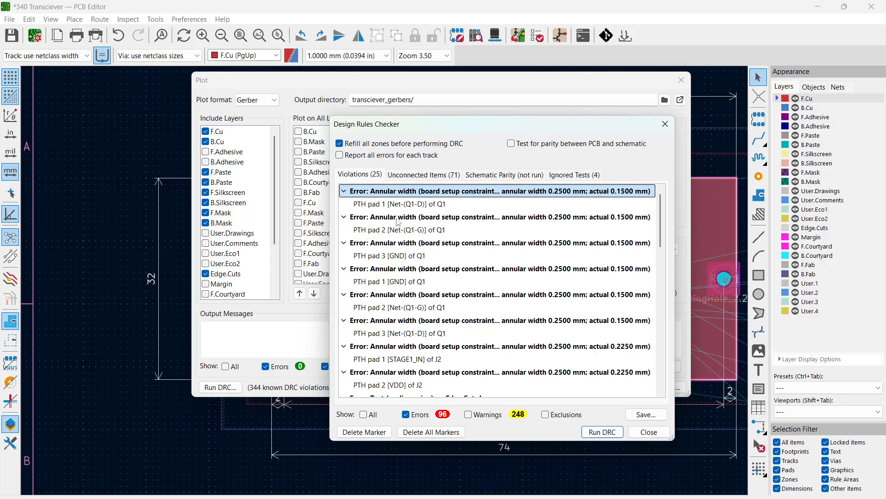
click(395, 246)
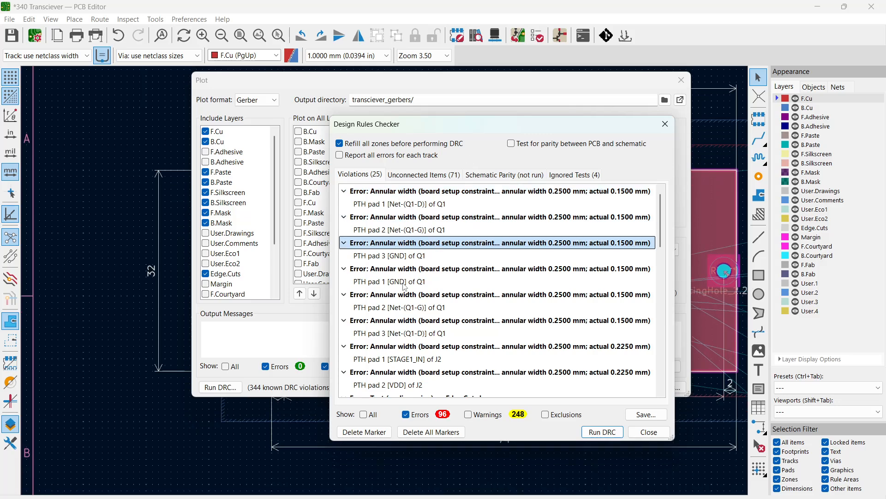
click(404, 297)
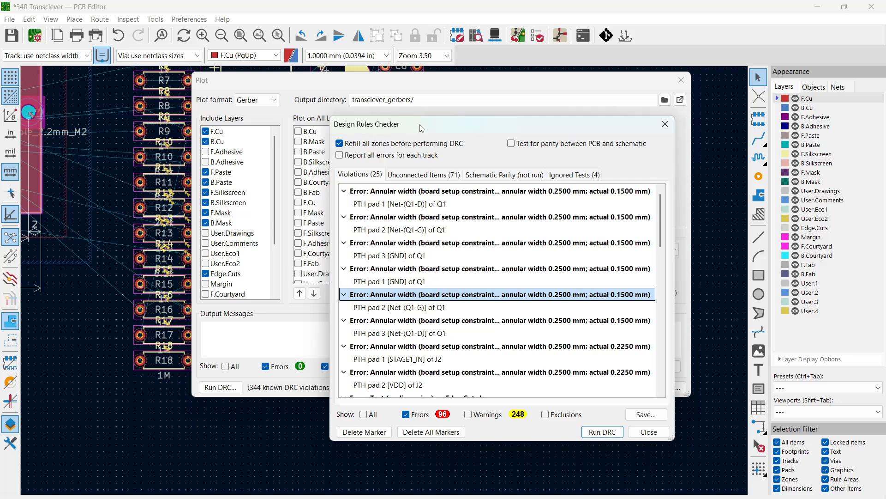
drag(422, 128, 318, 99)
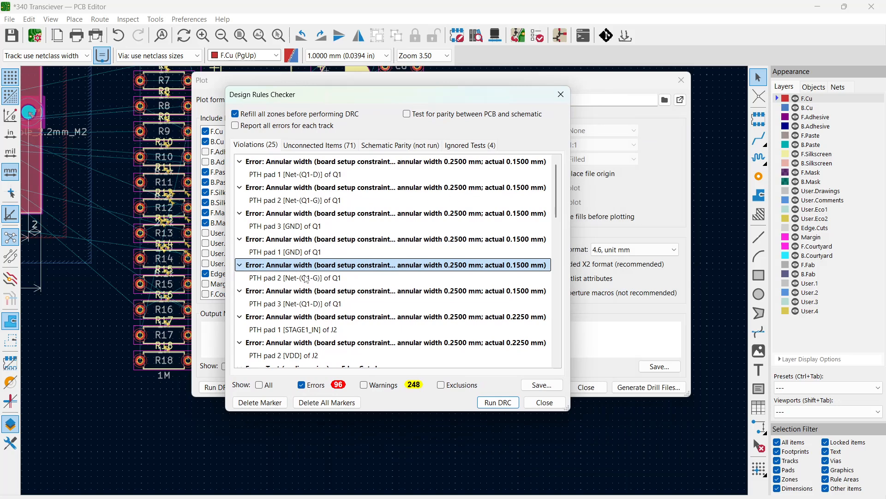
- Show the warnings again, look through the remaining design rule violations, and close the checker and plot settings
click(364, 386)
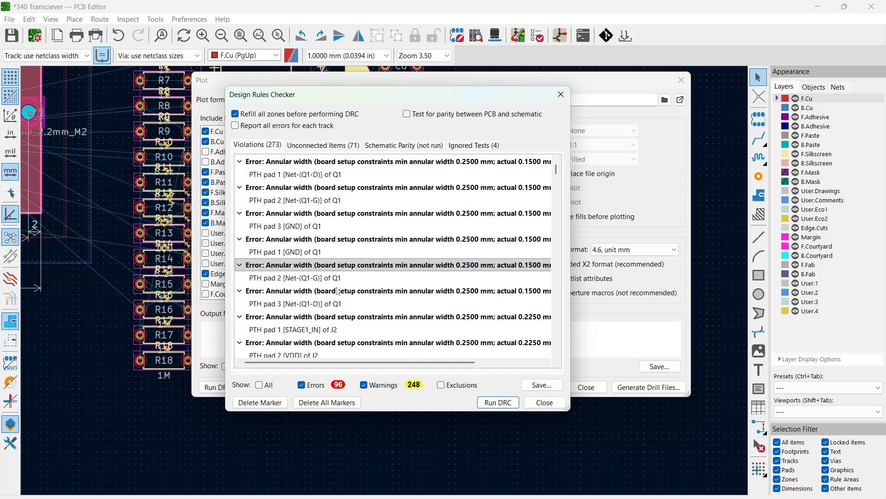
scroll(404, 275, down, 5)
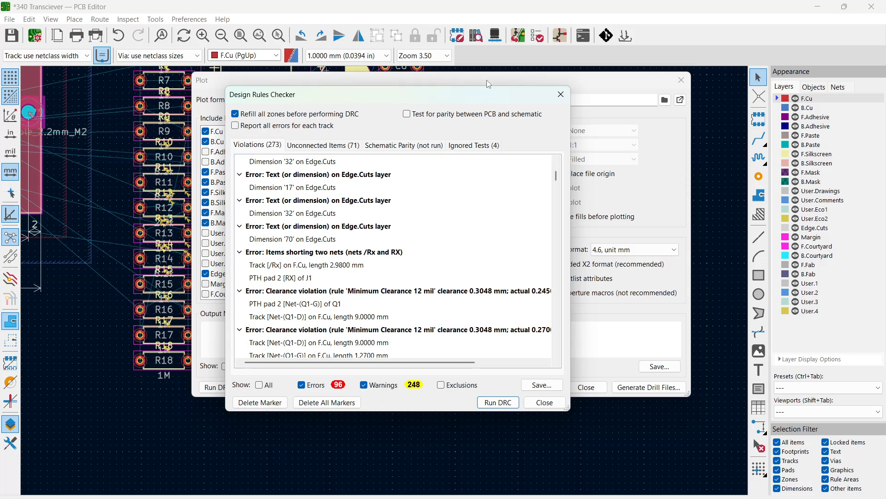
click(561, 94)
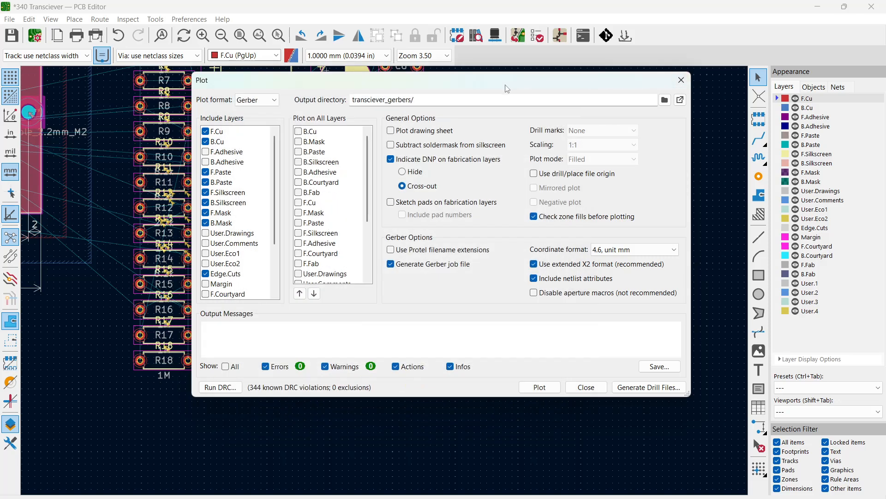
drag(507, 88, 885, 129)
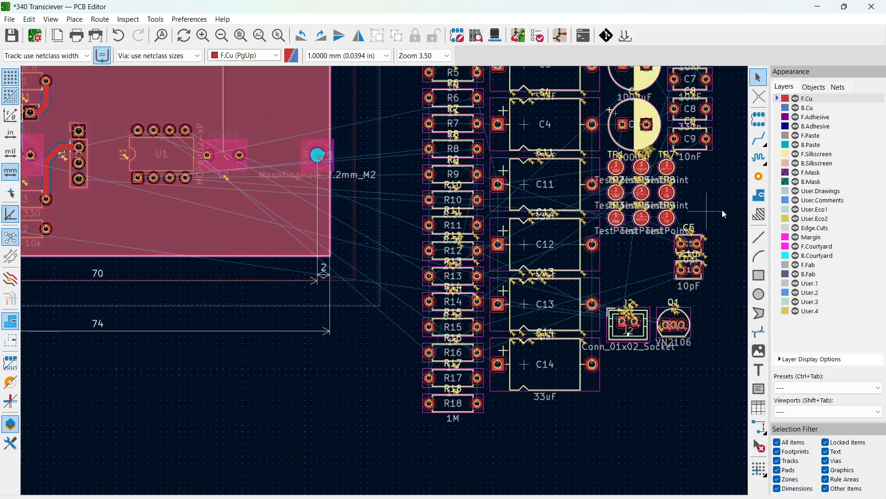
- Examine the pads, tracks and copper clearances around U1 and the neighbouring components on the board
middle_drag(722, 209, 738, 208)
scroll(45, 125, up, 2)
scroll(626, 314, down, 2)
scroll(363, 273, up, 7)
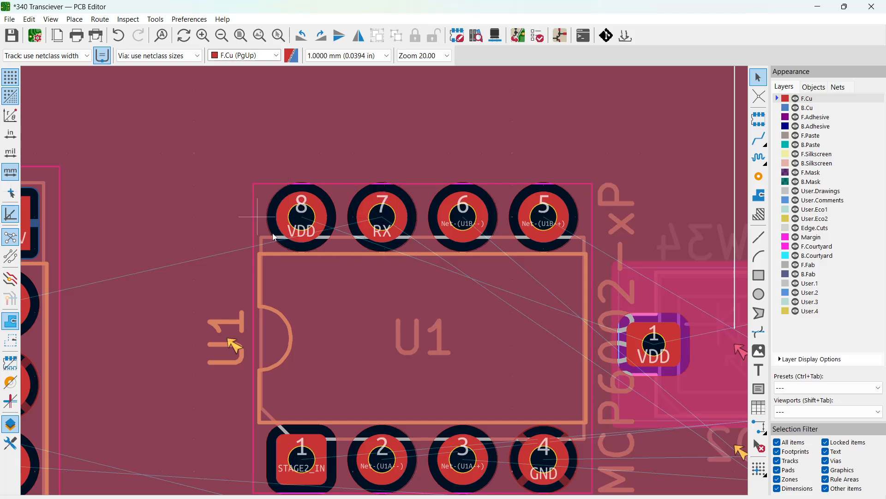
scroll(410, 226, down, 3)
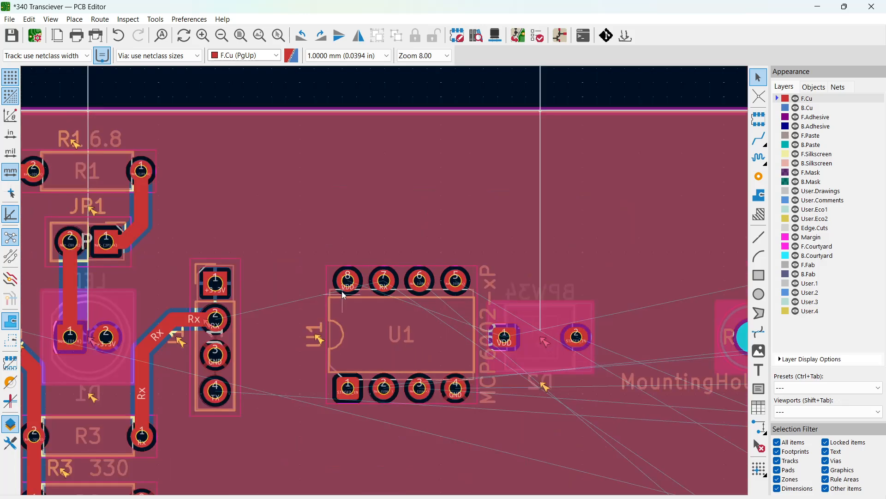
scroll(479, 186, up, 1)
scroll(480, 186, up, 3)
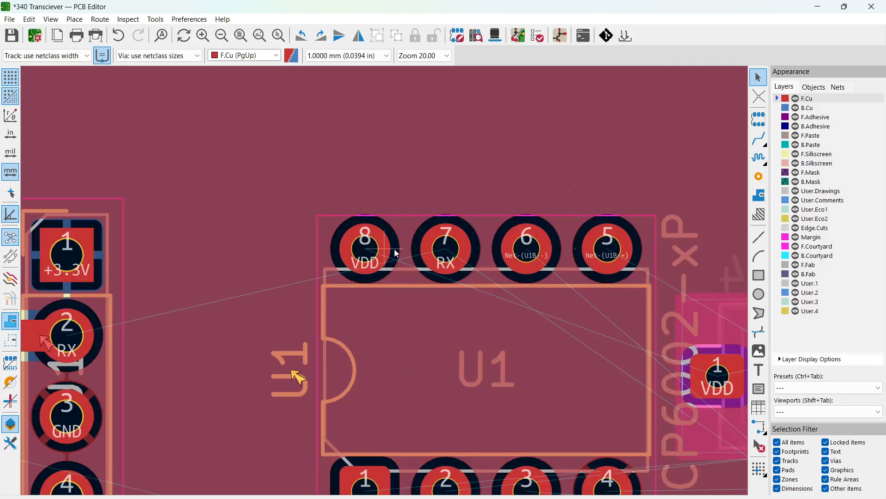
scroll(397, 253, down, 1)
scroll(396, 253, up, 1)
scroll(415, 254, down, 3)
middle_drag(426, 255, 569, 228)
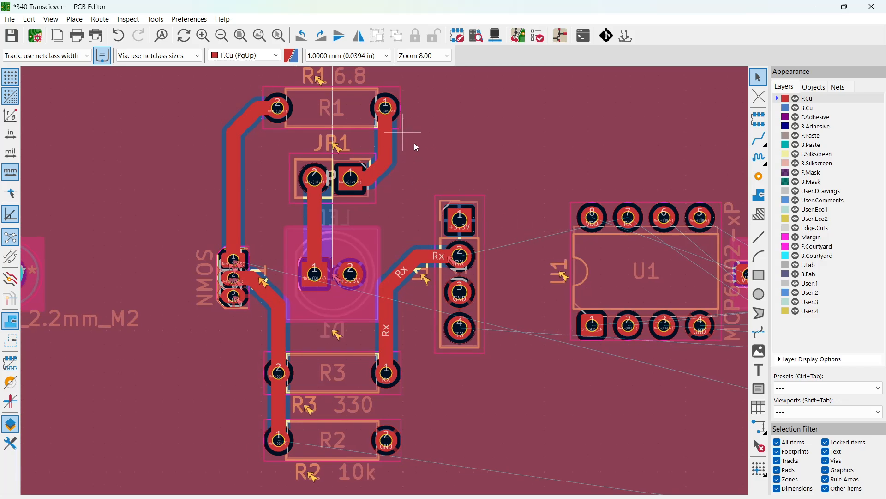
scroll(522, 229, down, 3)
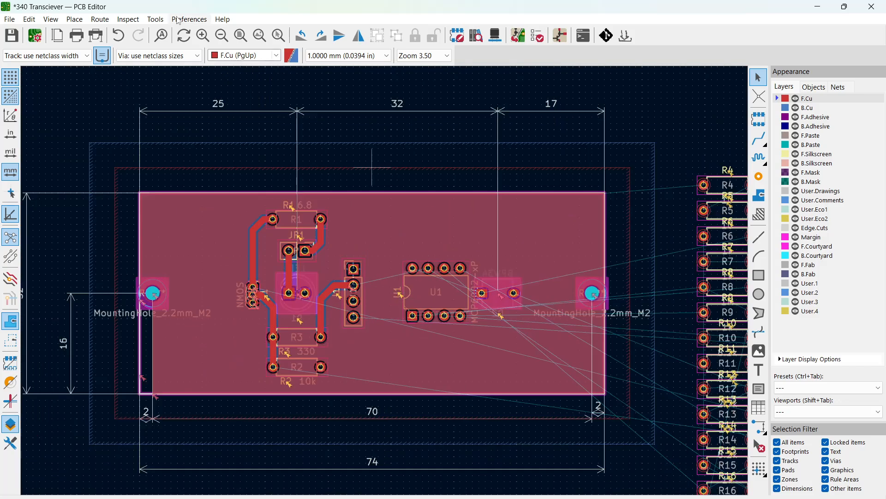
- Reopen the Gerber plot settings, recheck the design rule violations, and plot the included layers into transciever_gerbers
click(3, 20)
mouse_move(70, 152)
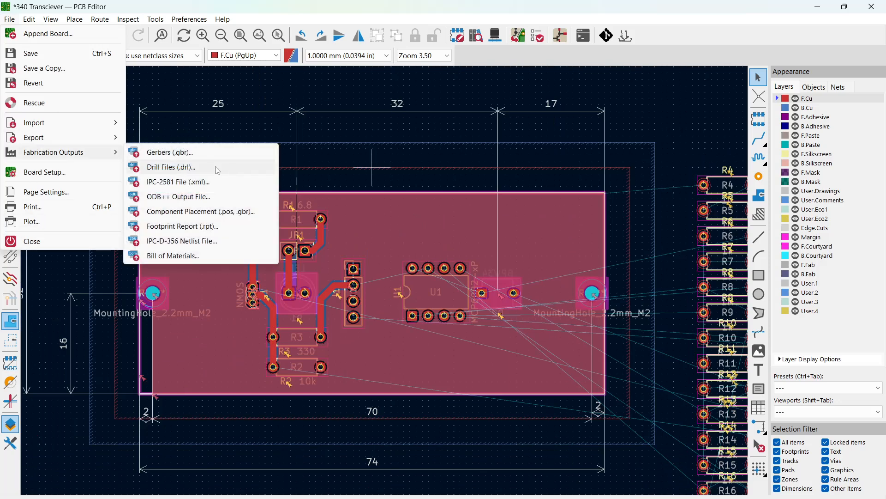
click(198, 153)
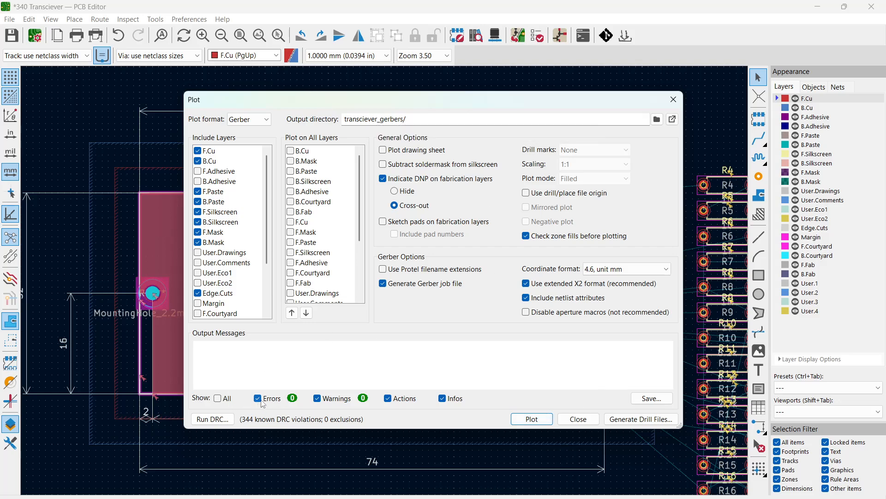
click(213, 419)
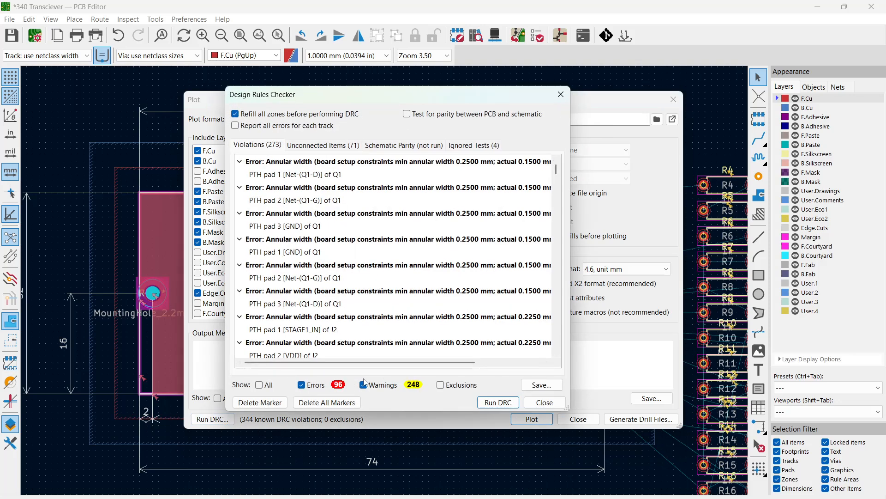
click(561, 95)
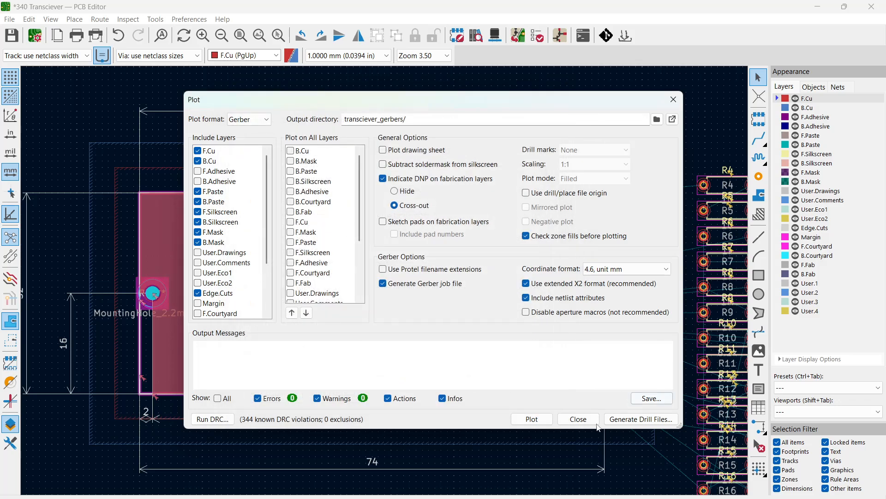
click(531, 418)
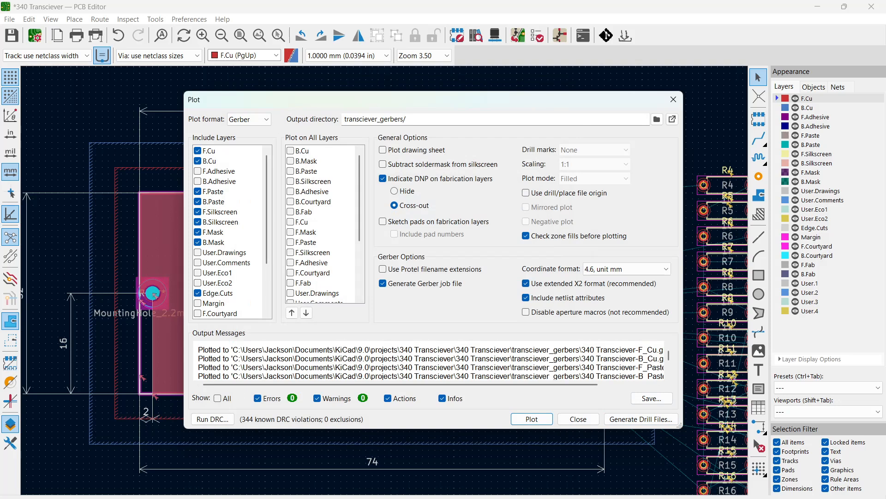
- Open the output directory in File Explorer and check that it holds the plotted Gerber files and the drill files
click(672, 119)
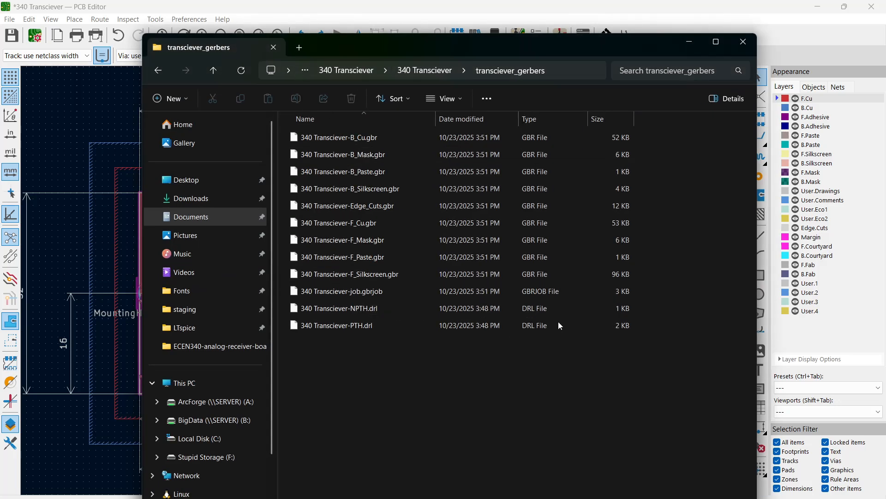
drag(477, 379, 382, 121)
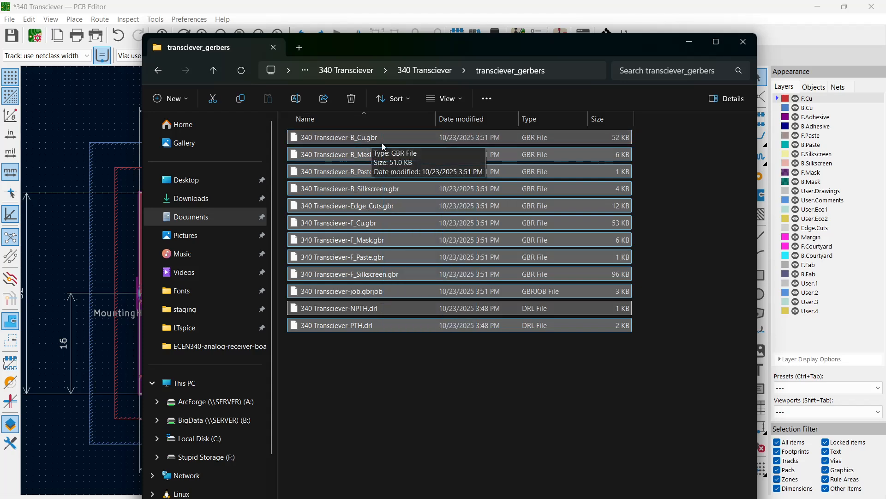
click(375, 369)
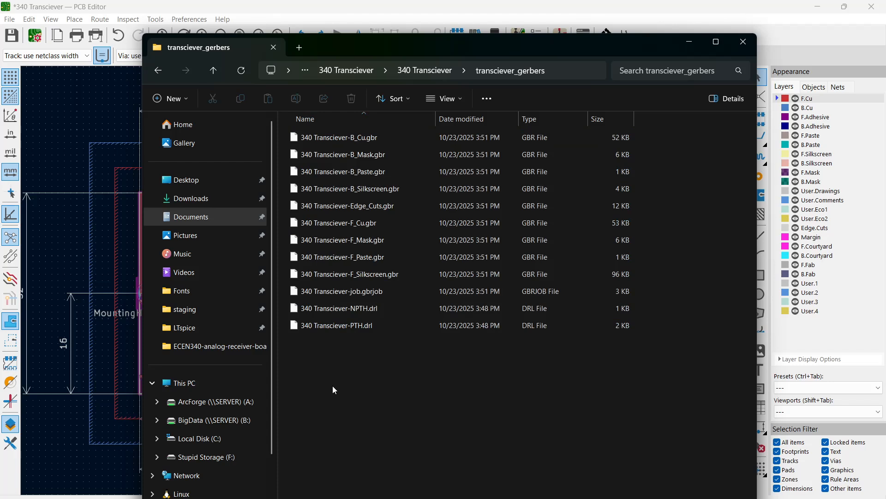